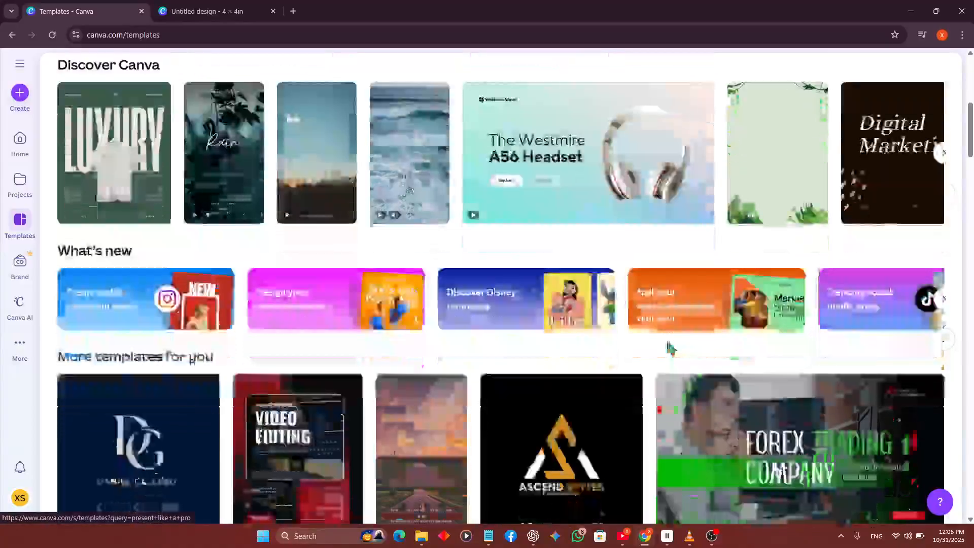
Browse the template categories and the suggested designs on the templates page.
scroll(669, 349, up, 2)
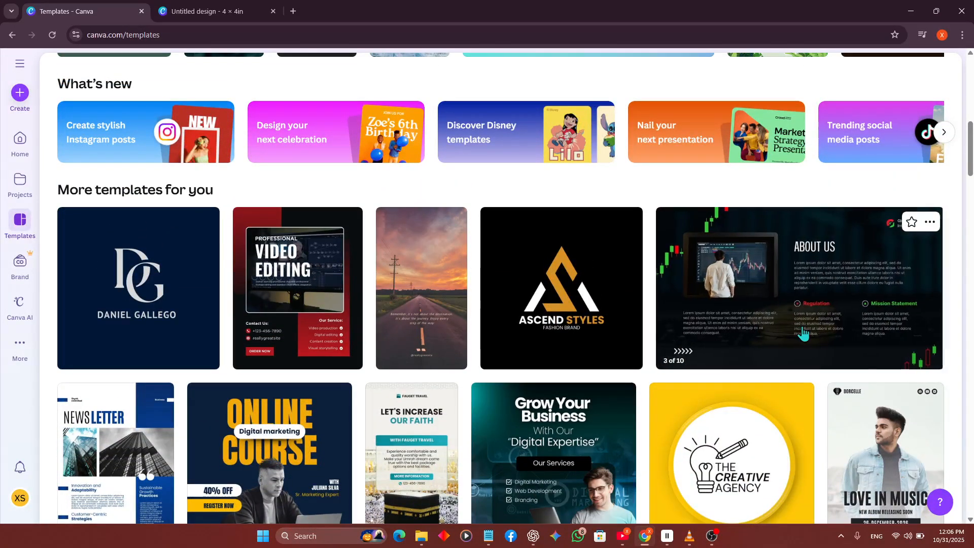
scroll(804, 333, down, 3)
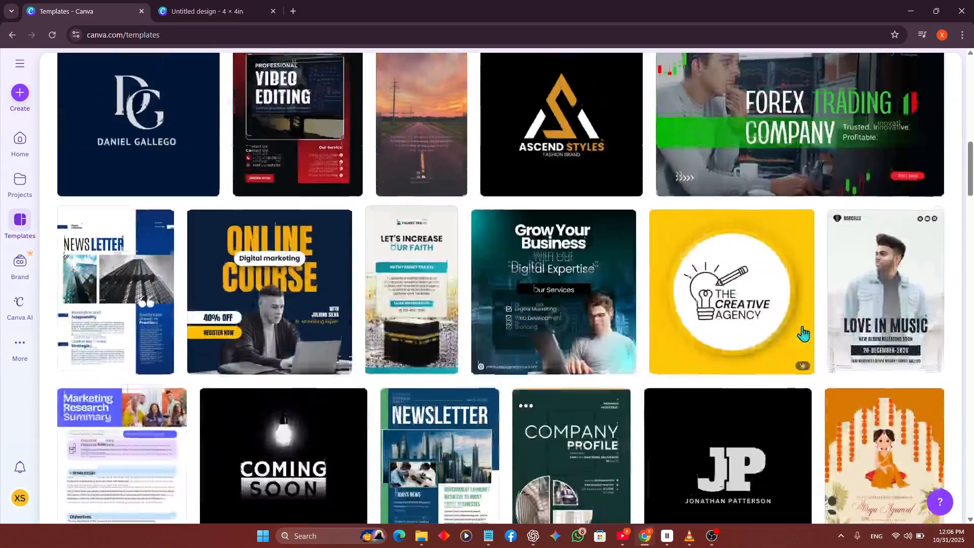
scroll(803, 331, down, 2)
scroll(268, 350, down, 4)
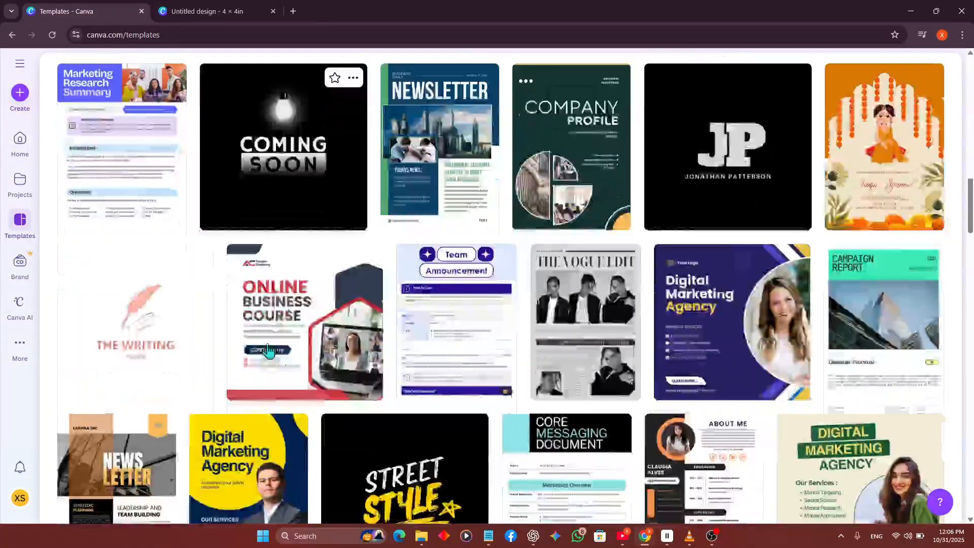
scroll(268, 350, down, 8)
scroll(269, 350, up, 12)
scroll(268, 350, up, 15)
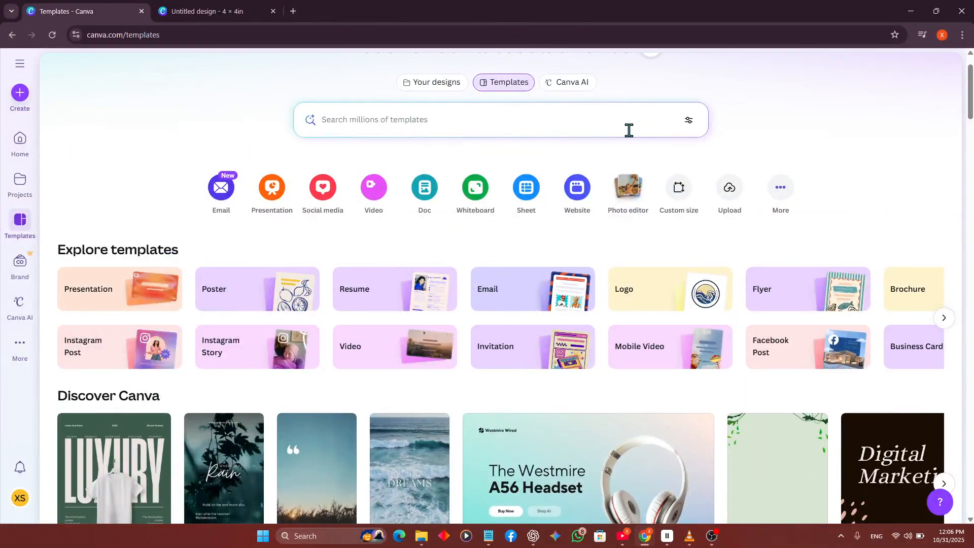
scroll(522, 143, up, 2)
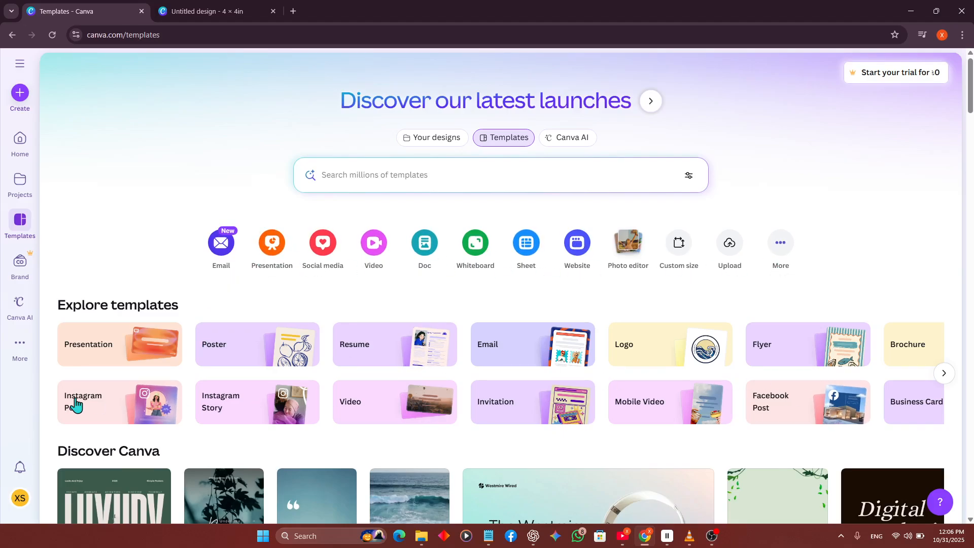
scroll(382, 420, down, 4)
scroll(253, 380, down, 2)
scroll(487, 242, up, 6)
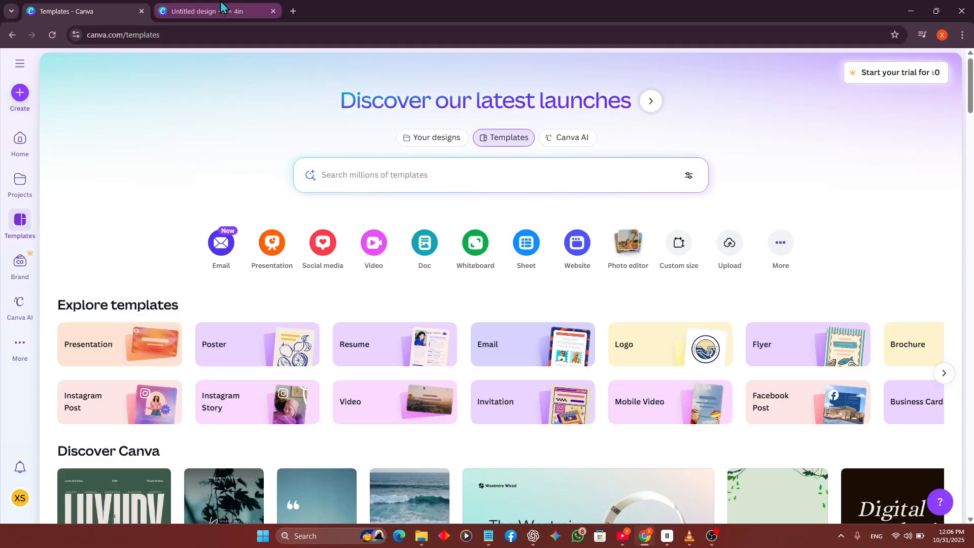
Switch to the blank 4 × 4 in design and open its drawing and annotation tools.
click(208, 12)
click(239, 303)
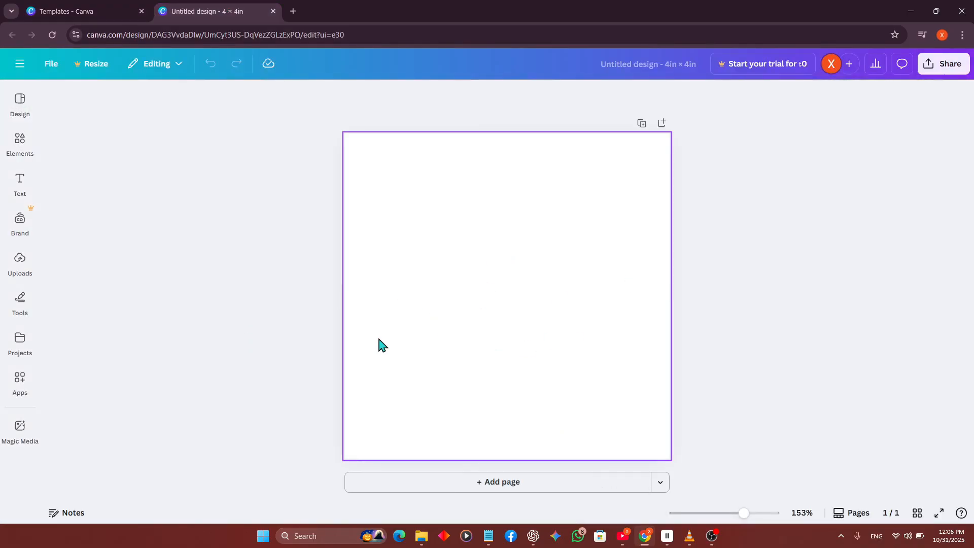
click(20, 152)
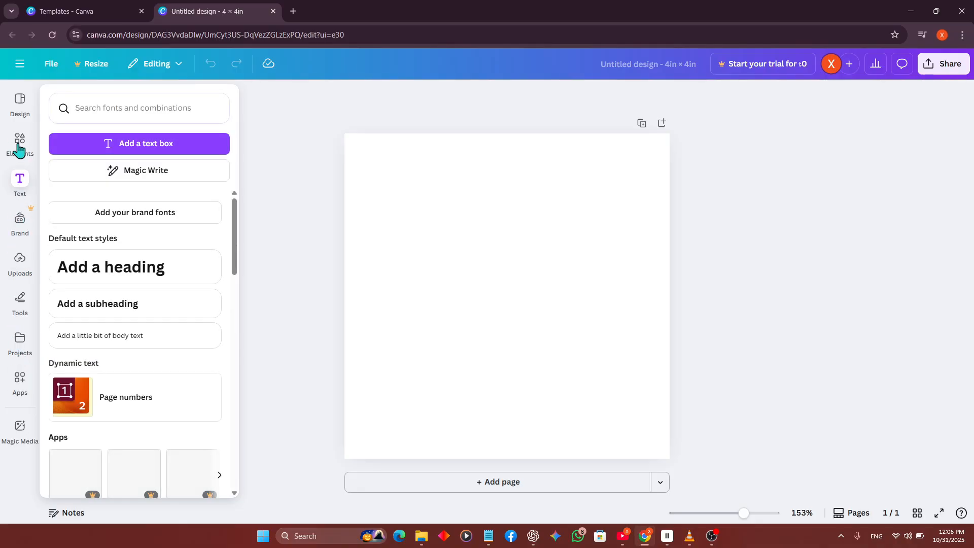
click(20, 305)
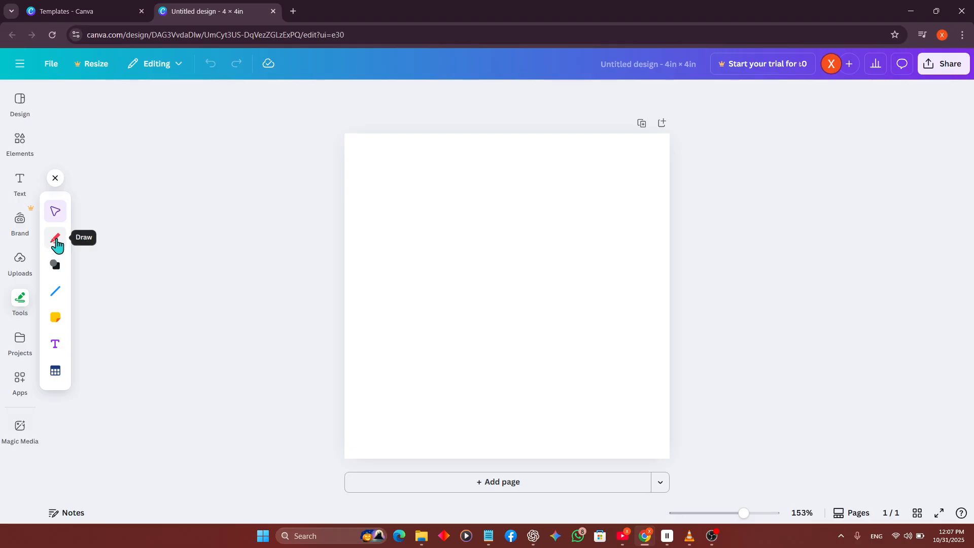
Draw a large letter Z across the upper part of the page with the blue pen.
click(57, 246)
click(56, 245)
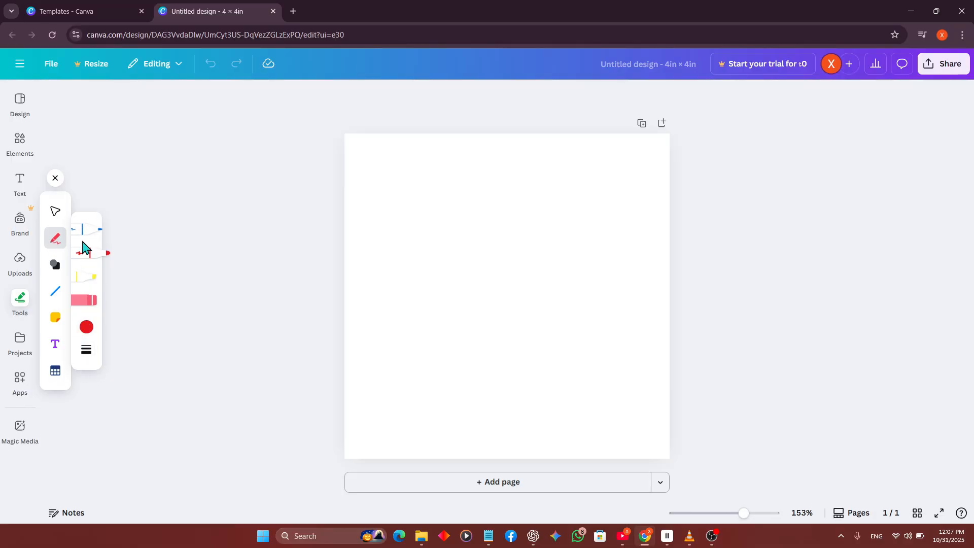
click(84, 237)
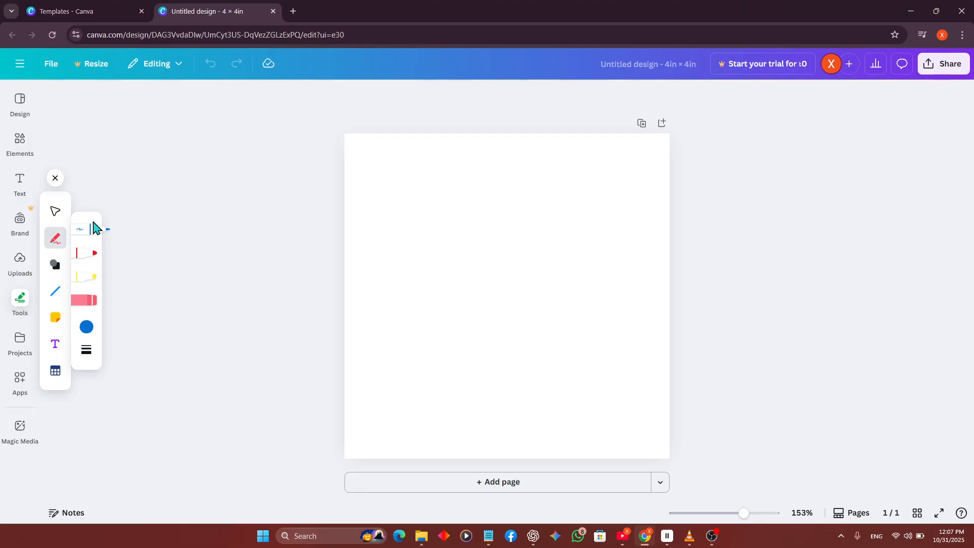
drag(378, 188, 513, 187)
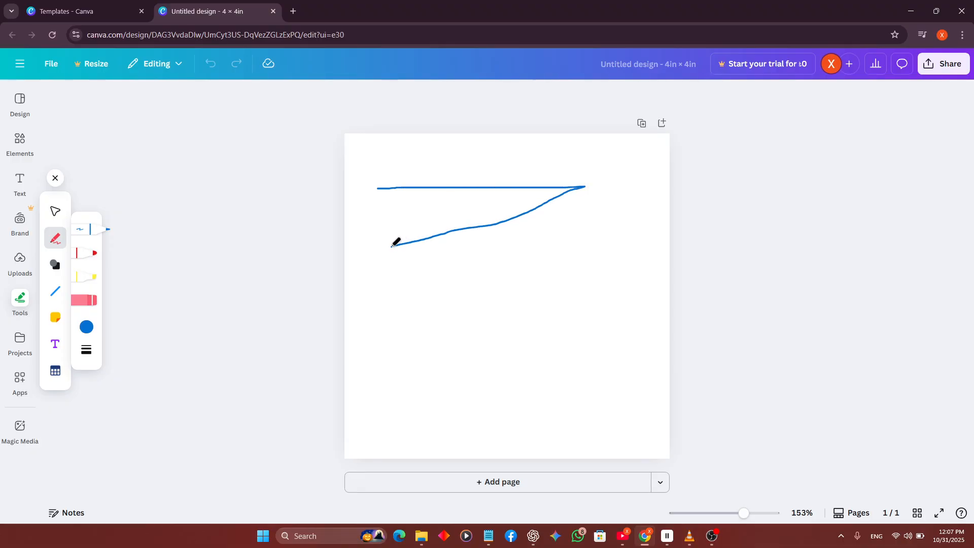
drag(584, 243, 606, 243)
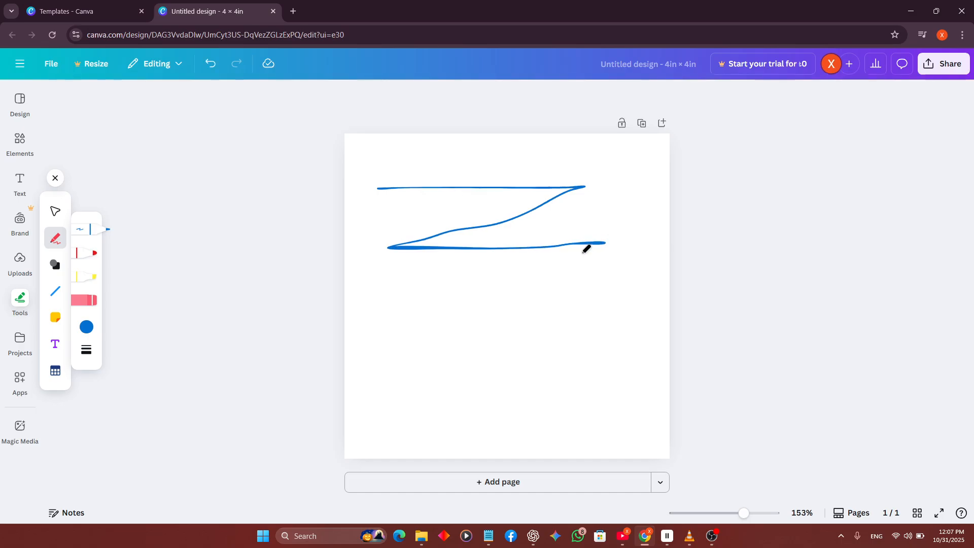
Draw a letter A in the lower-left part of the page with the red marker.
click(85, 253)
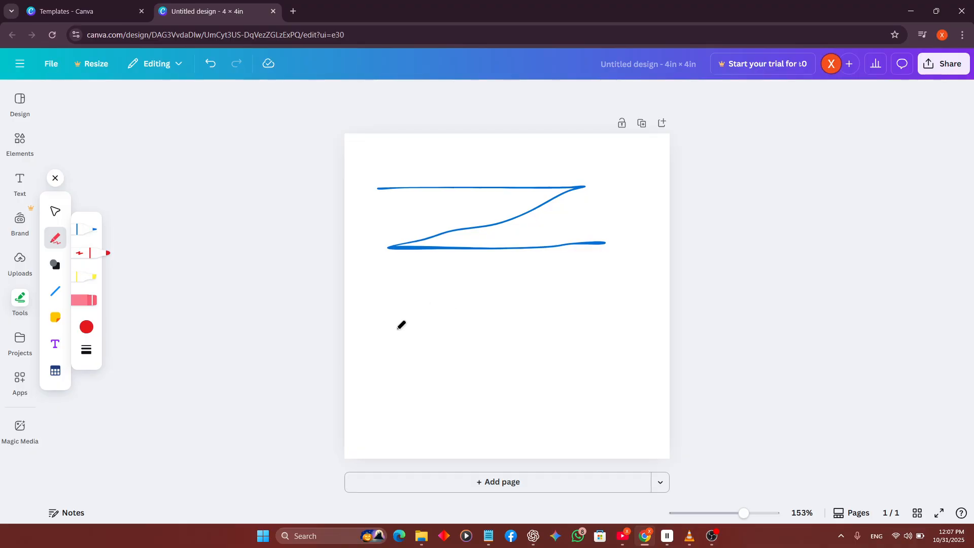
mouse_move(380, 414)
mouse_down()
mouse_move(398, 298)
mouse_move(448, 409)
mouse_up()
drag(386, 364, 422, 358)
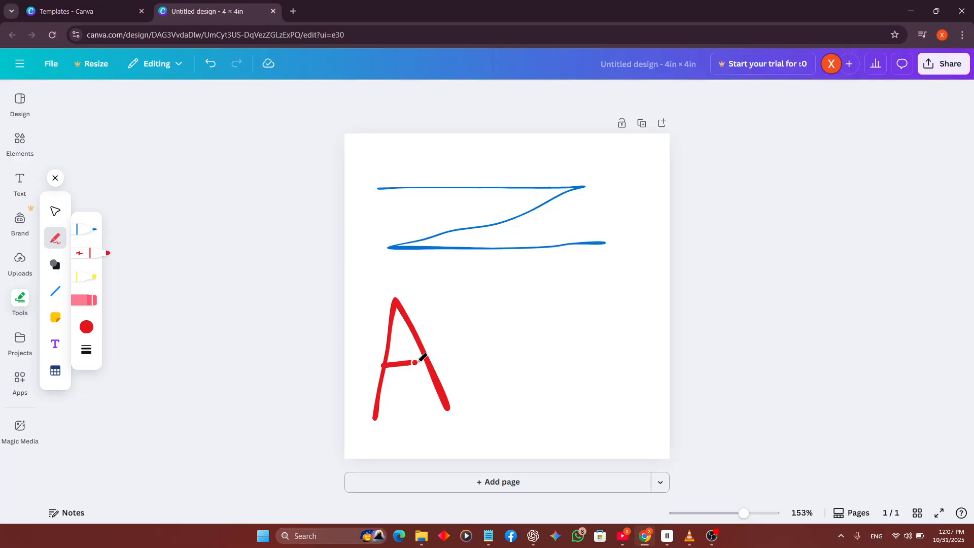
Draw a letter M beside the red A with the yellow highlighter, and undo both of its strokes.
click(93, 284)
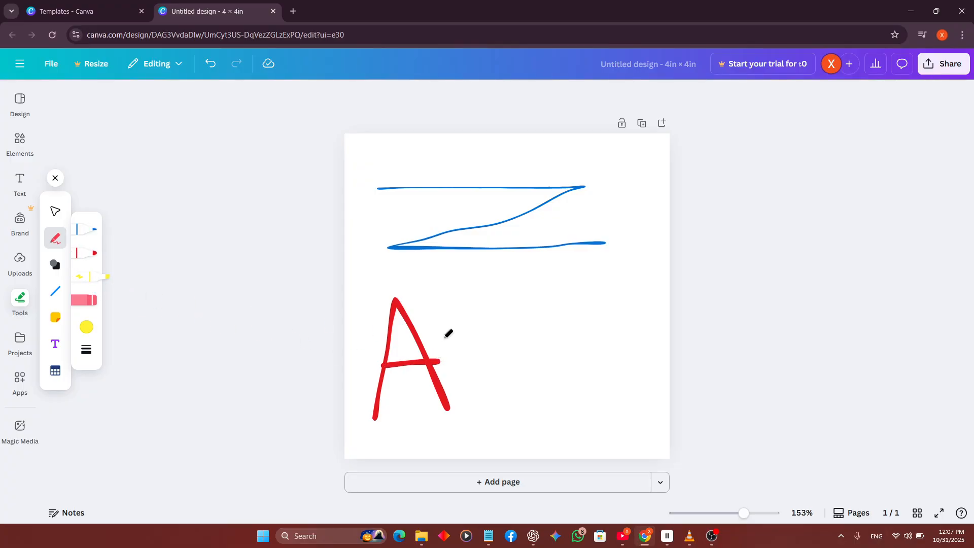
drag(489, 300, 497, 414)
mouse_move(488, 302)
mouse_down()
mouse_move(524, 366)
mouse_move(550, 296)
mouse_move(580, 408)
mouse_up()
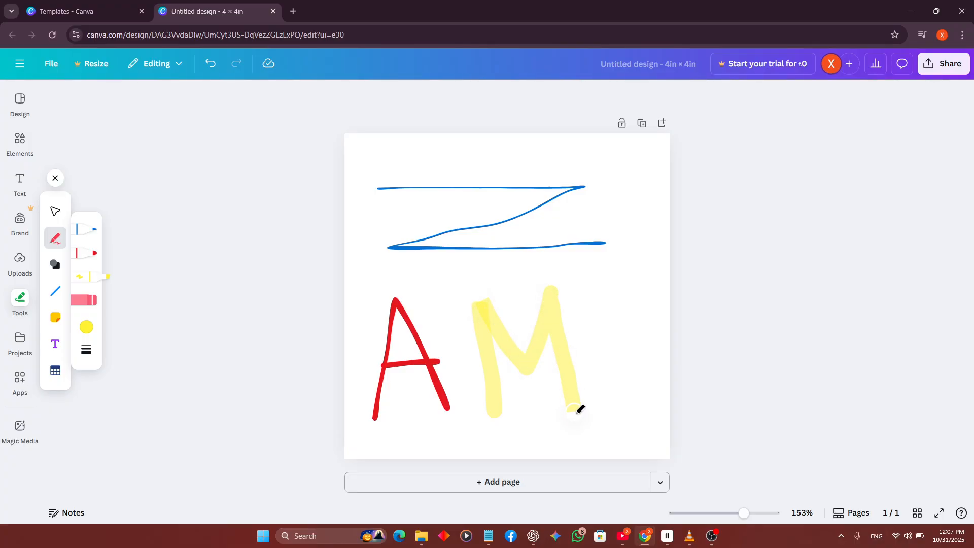
click(205, 71)
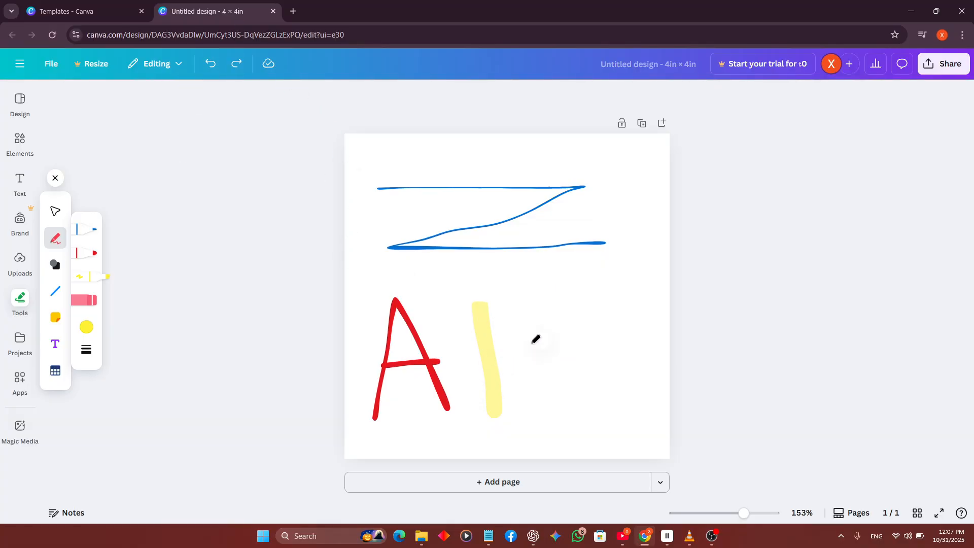
click(211, 65)
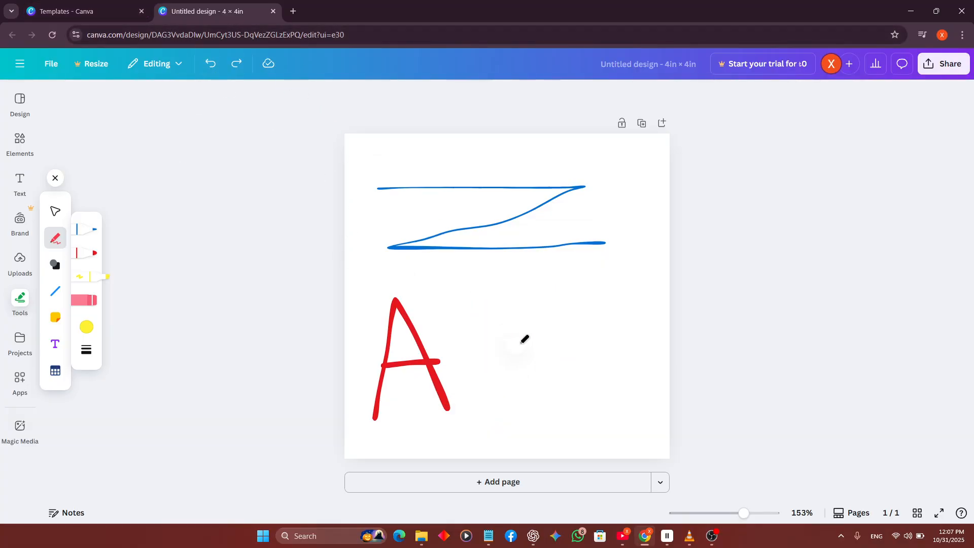
Scribble a yellow highlighter loop beside the red A, and erase all drawings from the page.
mouse_move(427, 310)
mouse_down()
mouse_move(551, 332)
mouse_move(510, 363)
mouse_move(608, 361)
mouse_move(510, 318)
mouse_move(507, 356)
mouse_up()
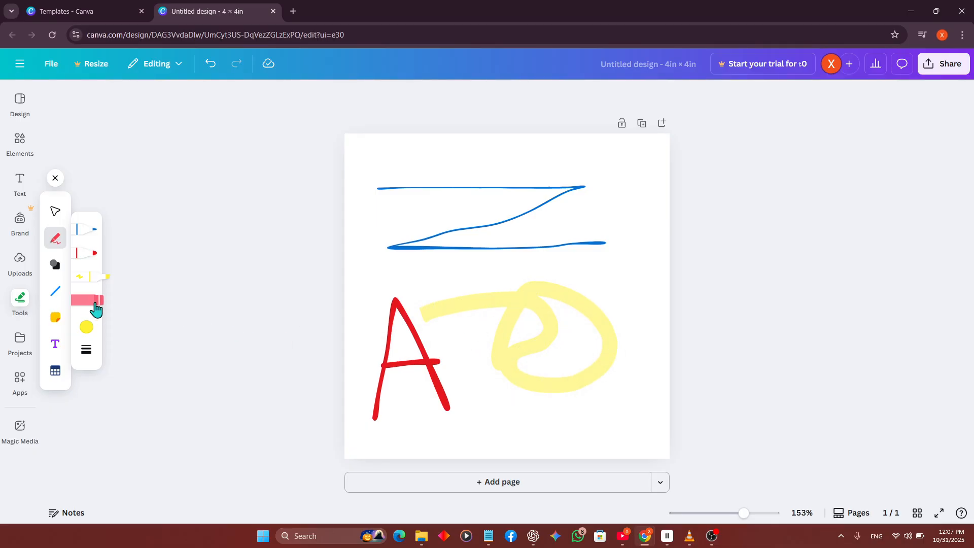
mouse_move(544, 217)
mouse_down()
mouse_move(538, 185)
mouse_move(481, 256)
mouse_move(558, 368)
mouse_move(430, 356)
mouse_up()
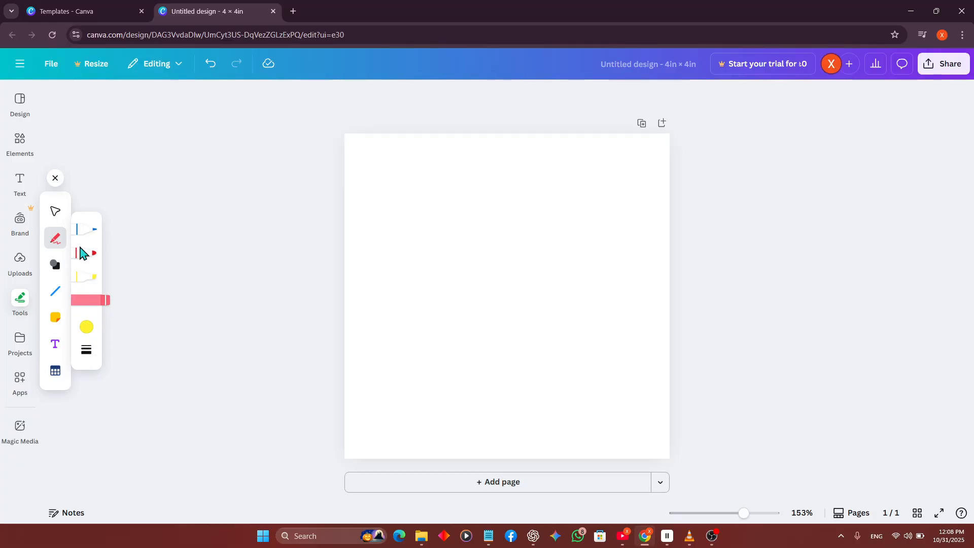
Draw overlapping looped scribbles mid-page with the blue pen, the red marker and the yellow highlighter.
click(90, 230)
mouse_move(455, 221)
mouse_down()
mouse_move(472, 331)
mouse_move(548, 387)
mouse_up()
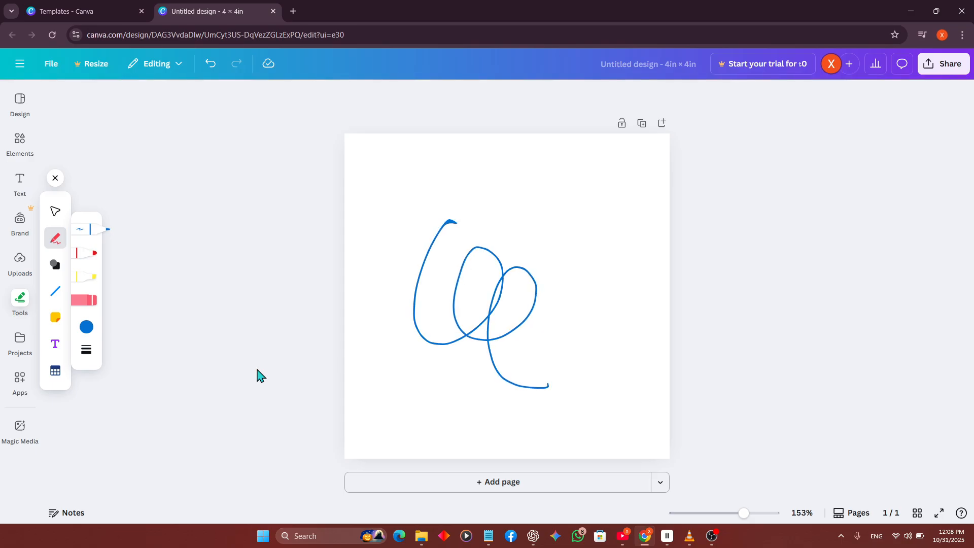
click(91, 254)
mouse_move(482, 303)
mouse_down()
mouse_move(561, 278)
mouse_move(541, 226)
mouse_move(524, 326)
mouse_up()
click(89, 276)
drag(524, 387, 604, 293)
Add a text box with the default paragraph text and place it above the scribbles.
click(20, 183)
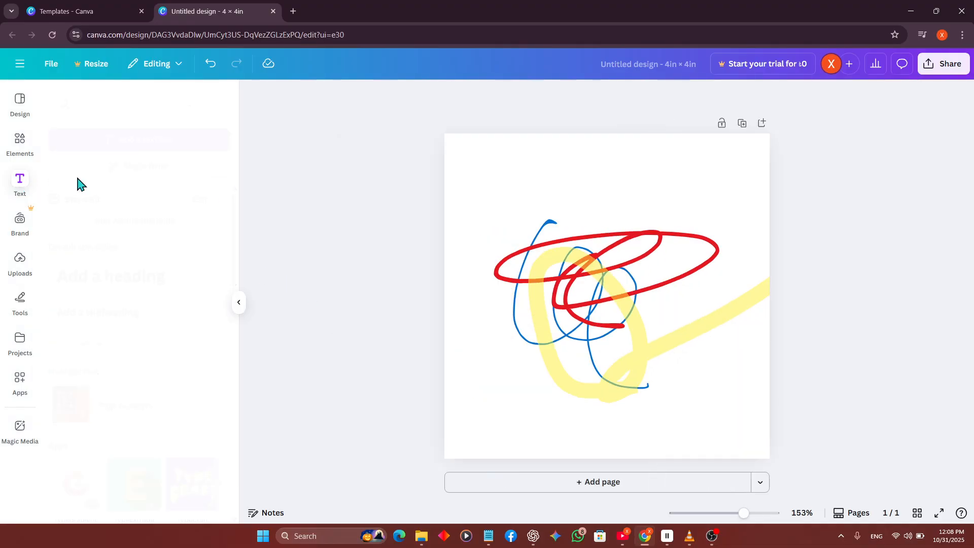
click(137, 142)
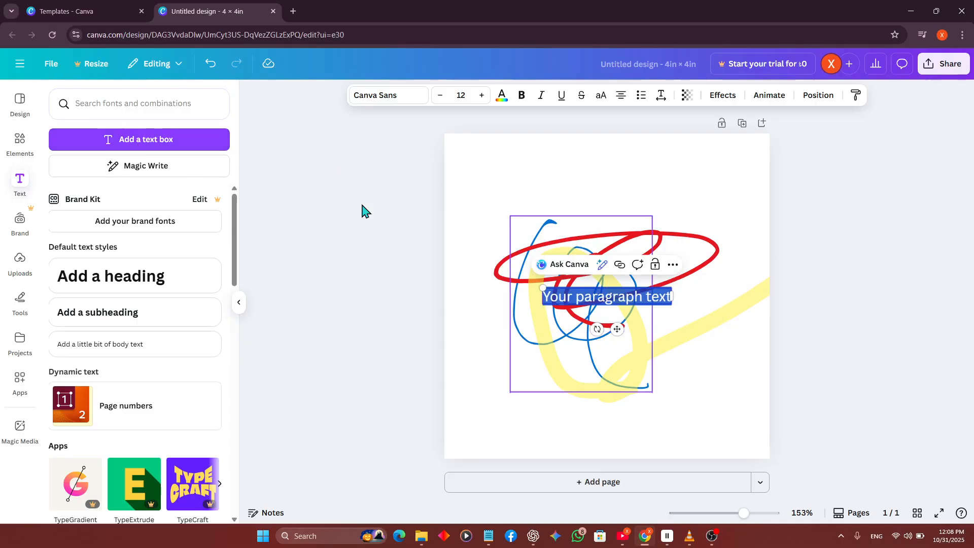
click(712, 376)
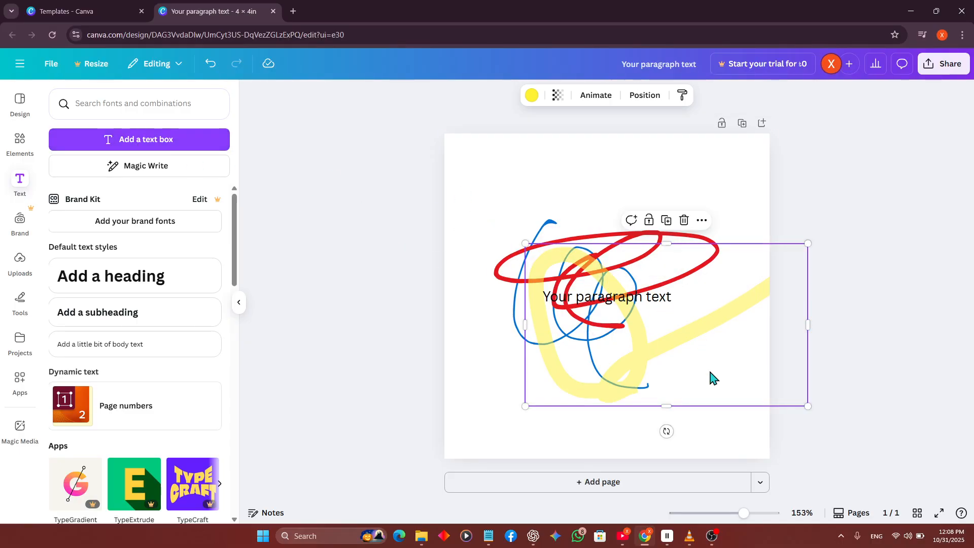
click(731, 188)
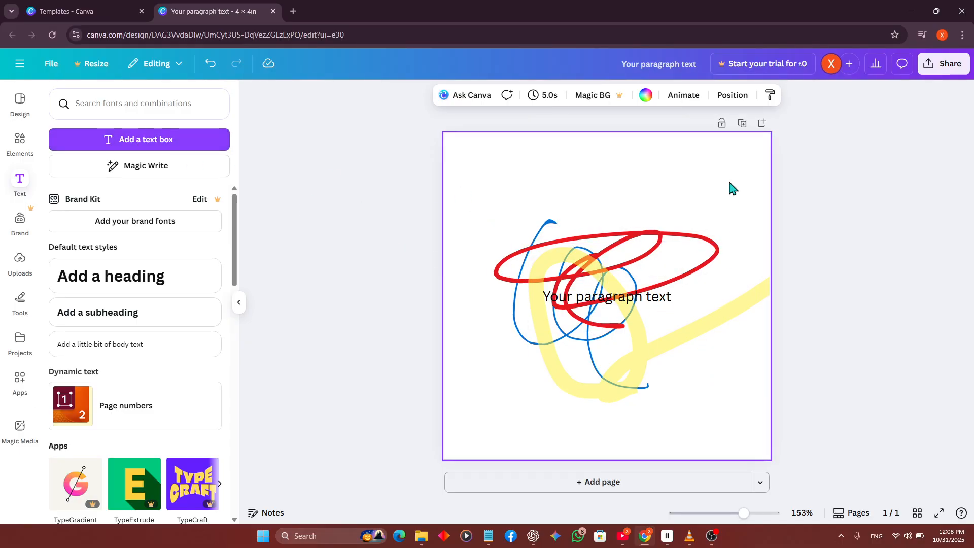
click(239, 303)
drag(518, 312, 539, 190)
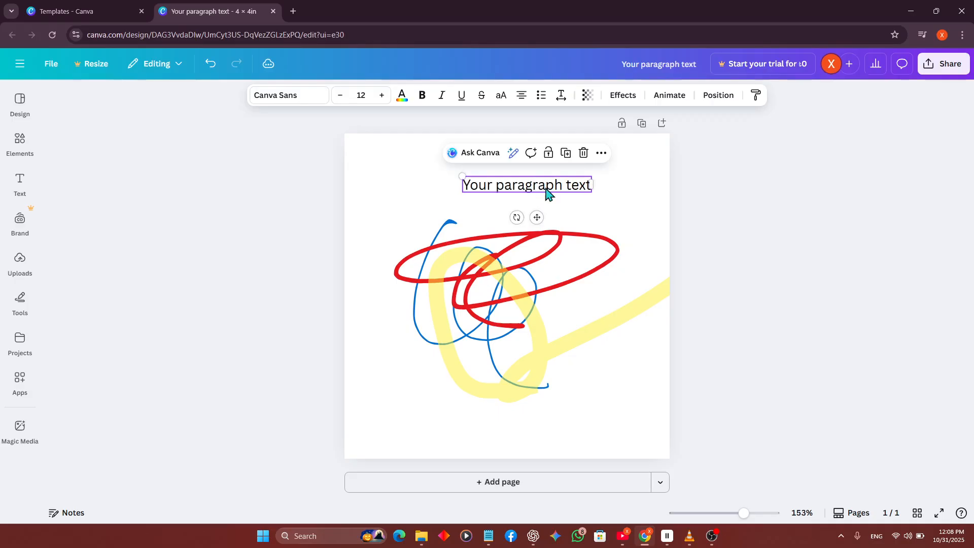
click(642, 453)
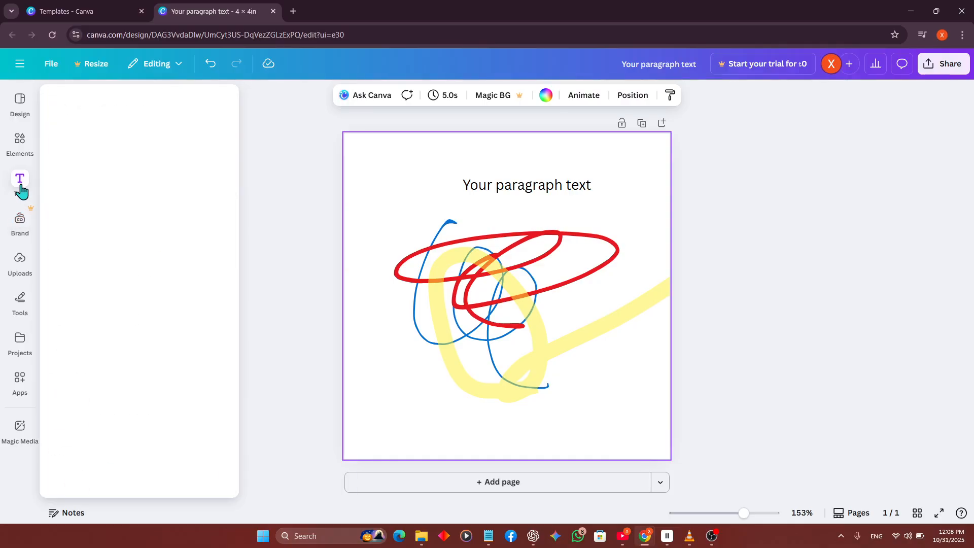
Separate the scribbles, placing red in the upper-left, blue in the lower-left and yellow in the lower-right part of the page.
mouse_move(21, 334)
mouse_move(19, 300)
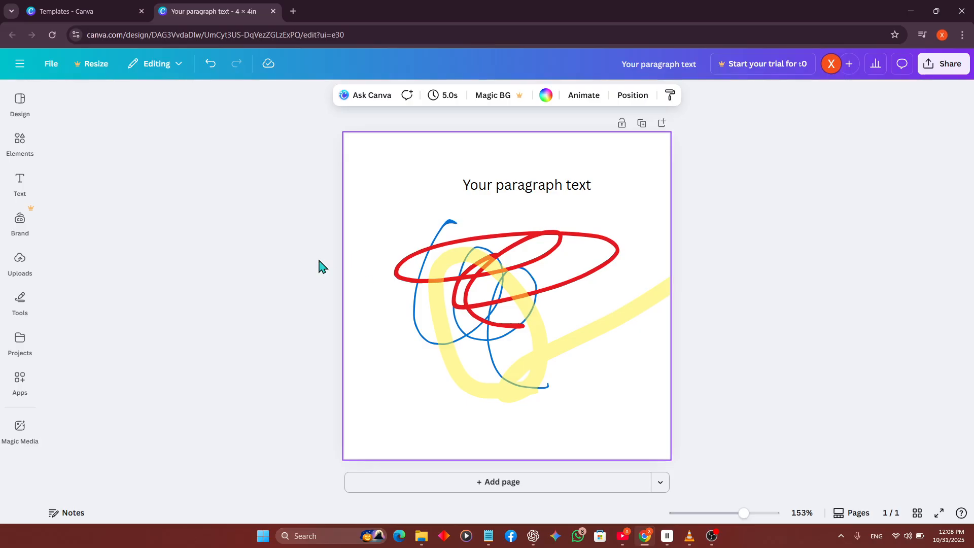
click(517, 253)
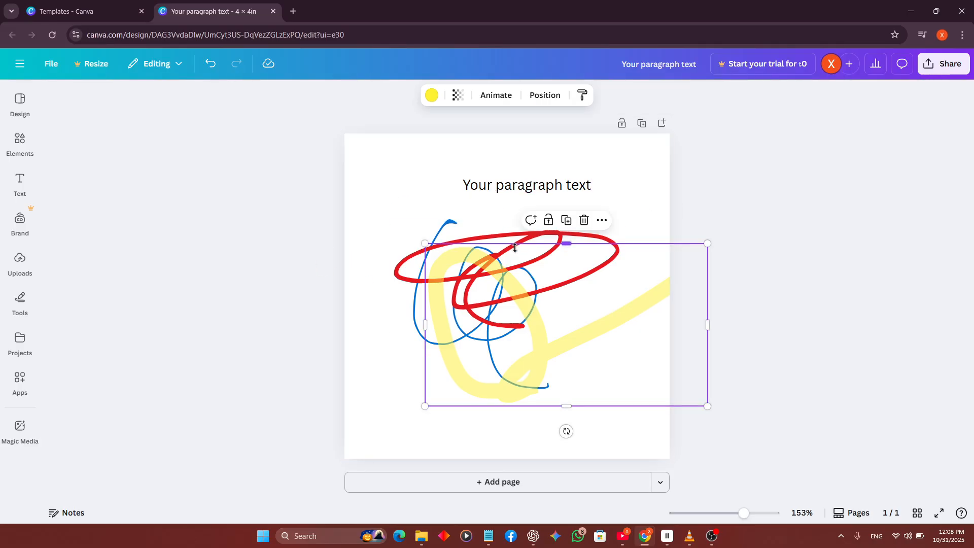
mouse_move(533, 300)
mouse_down()
mouse_move(610, 253)
mouse_move(407, 187)
mouse_move(507, 267)
mouse_up()
mouse_move(568, 315)
mouse_down()
mouse_move(653, 381)
mouse_move(783, 417)
mouse_up()
click(535, 255)
mouse_move(535, 255)
mouse_down()
mouse_move(655, 154)
mouse_move(591, 157)
mouse_up()
click(522, 322)
mouse_move(522, 322)
mouse_down()
mouse_move(479, 344)
mouse_move(427, 421)
mouse_up()
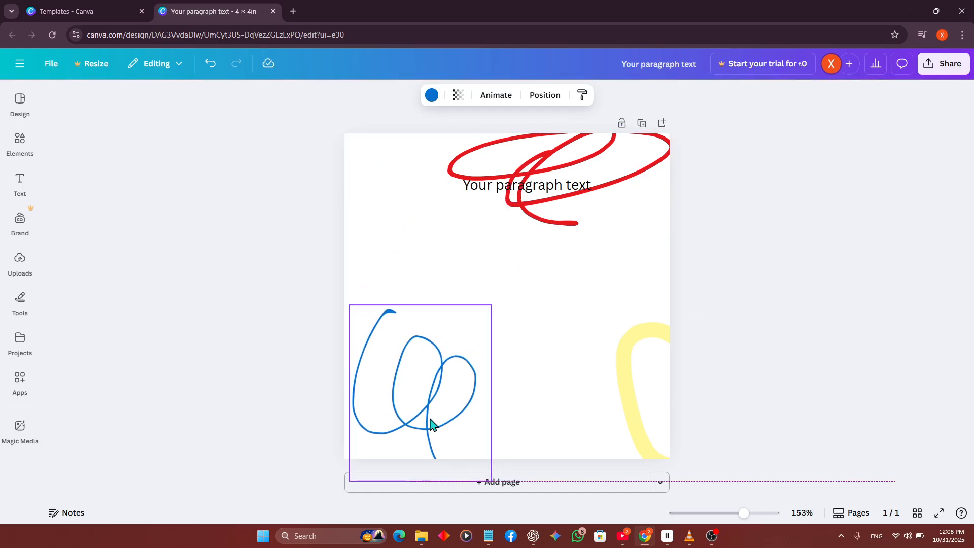
mouse_move(648, 398)
mouse_down()
mouse_move(516, 337)
mouse_move(541, 389)
mouse_up()
drag(558, 201, 431, 227)
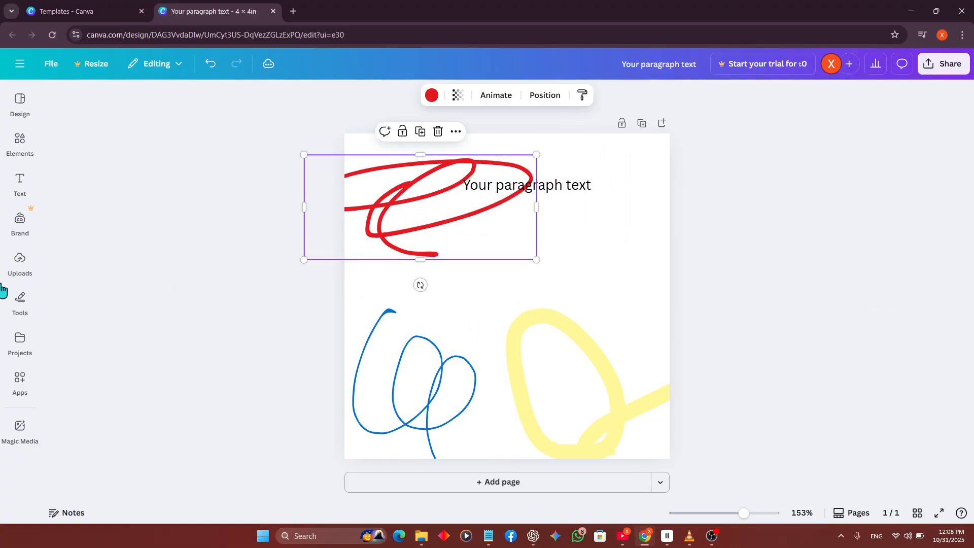
click(181, 252)
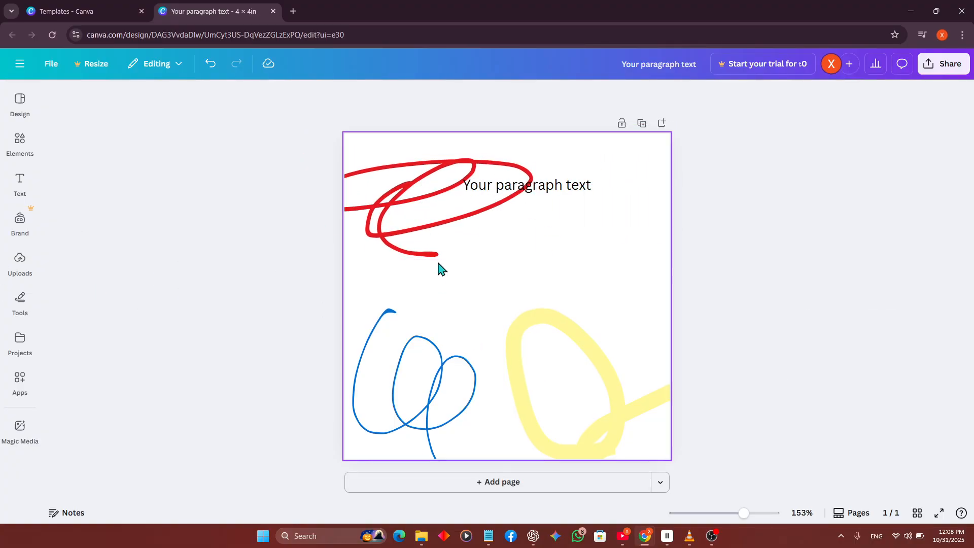
Erase the red, yellow and blue scribbles from the page, keeping the paragraph text.
click(22, 299)
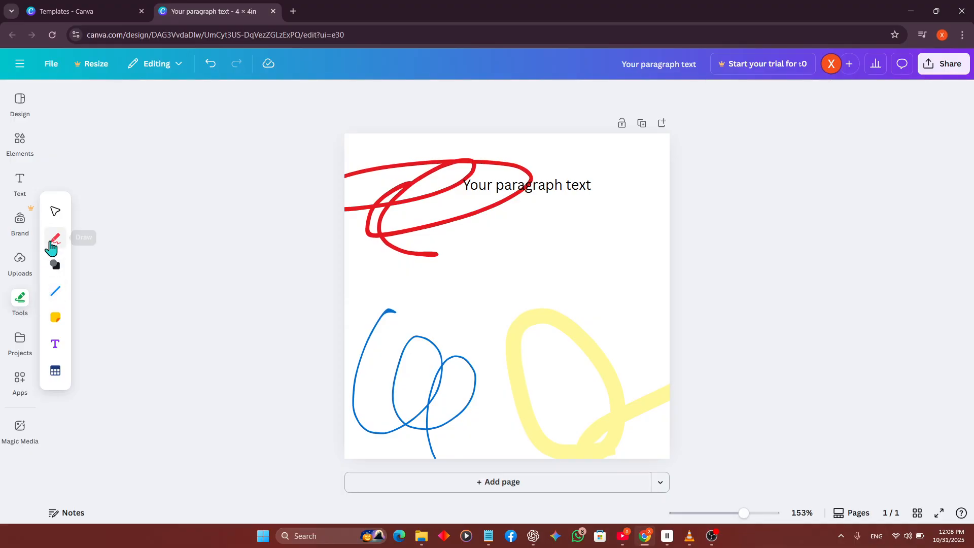
click(55, 240)
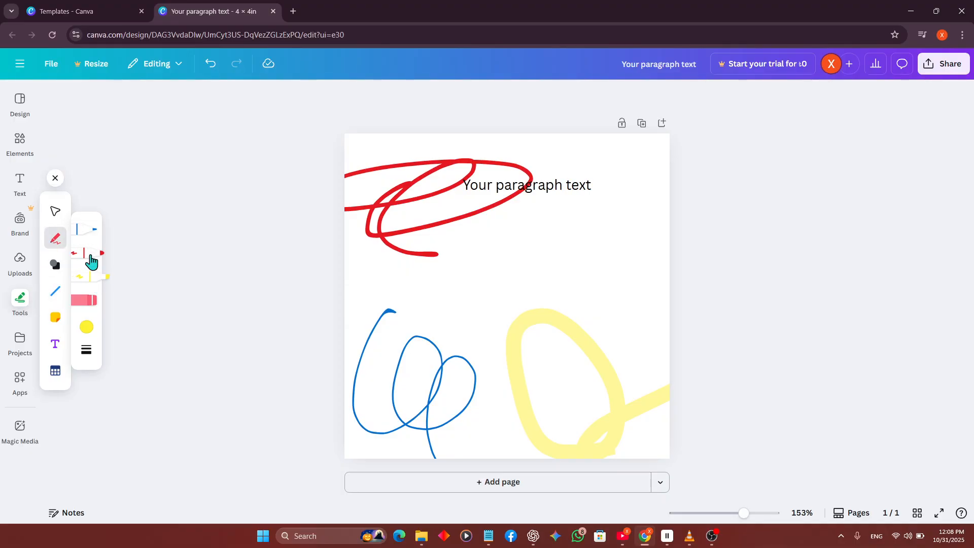
click(91, 310)
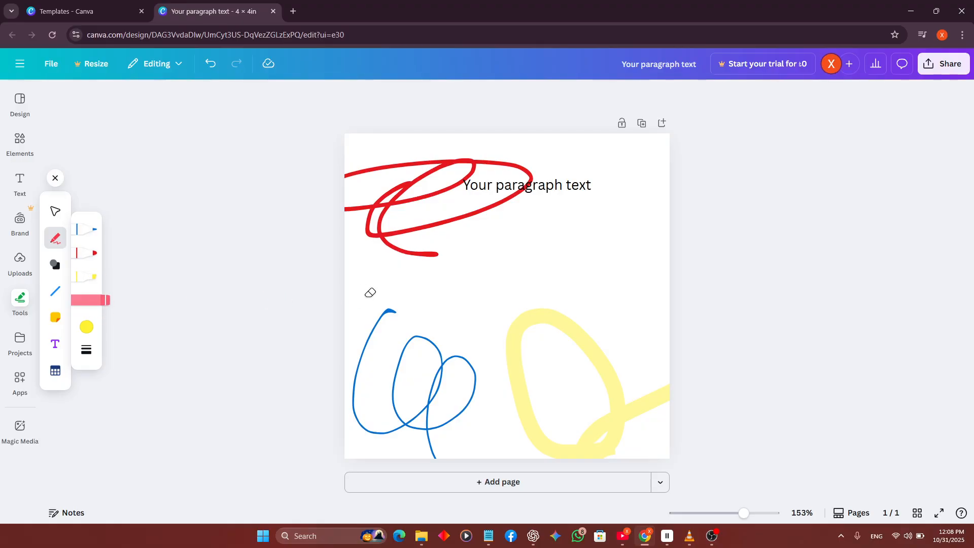
drag(469, 203, 445, 185)
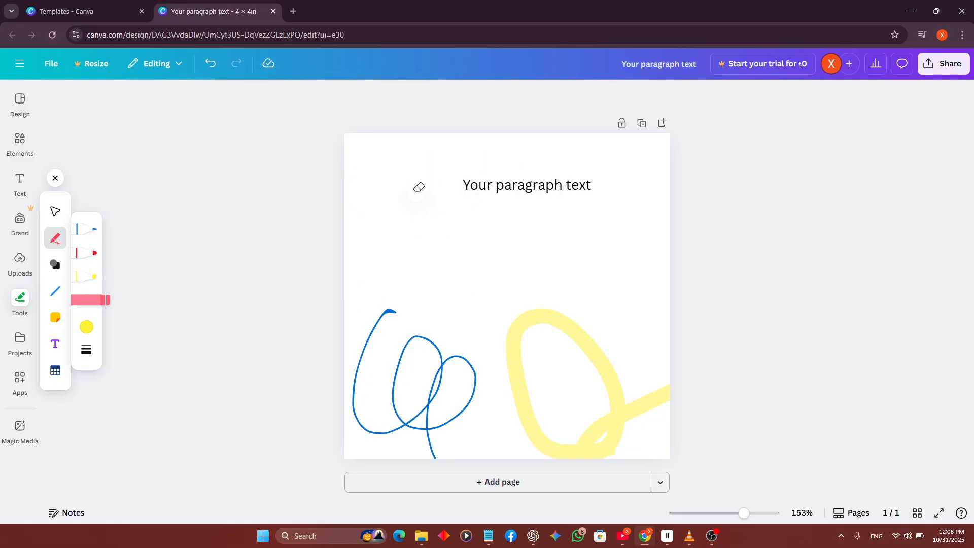
drag(548, 341, 561, 320)
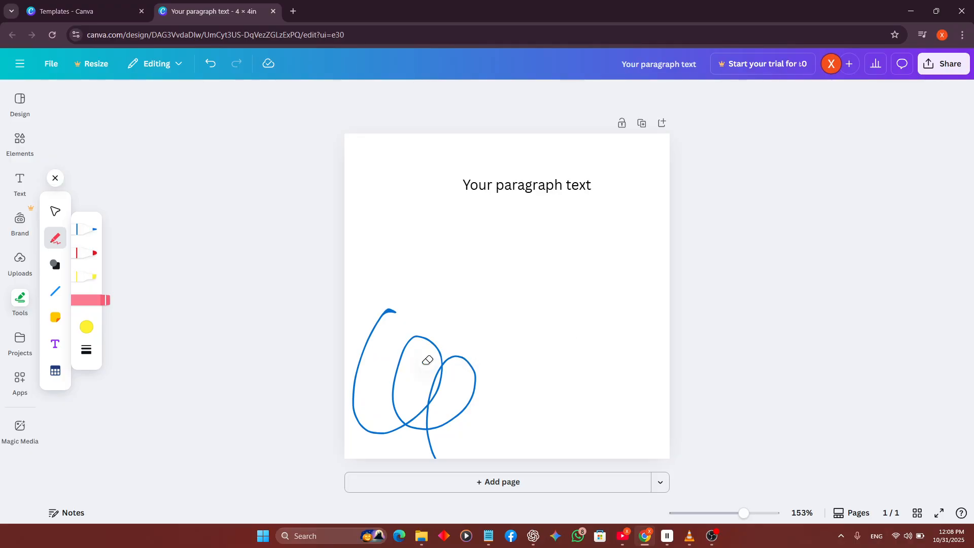
drag(428, 360, 430, 366)
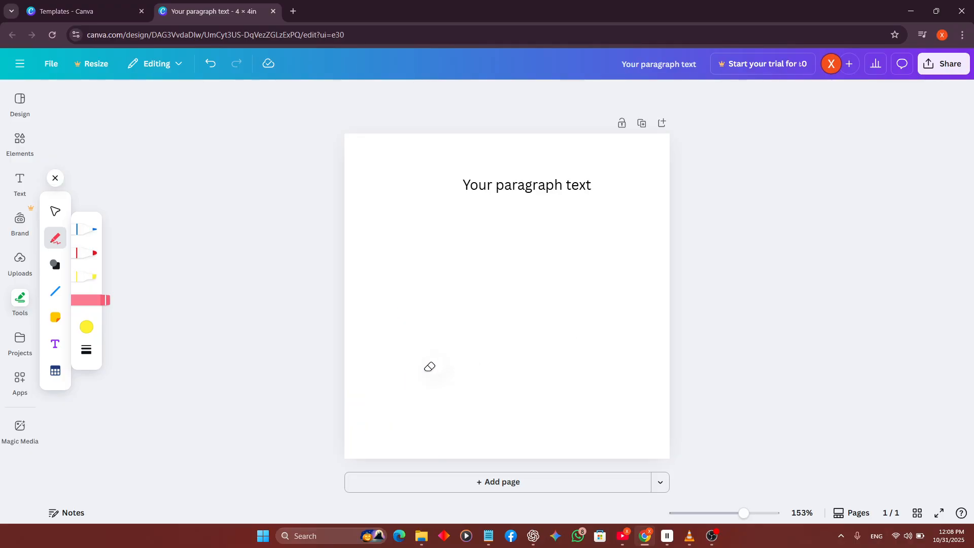
Change the pen's colour from the custom colour picker to dark red.
click(84, 241)
click(88, 328)
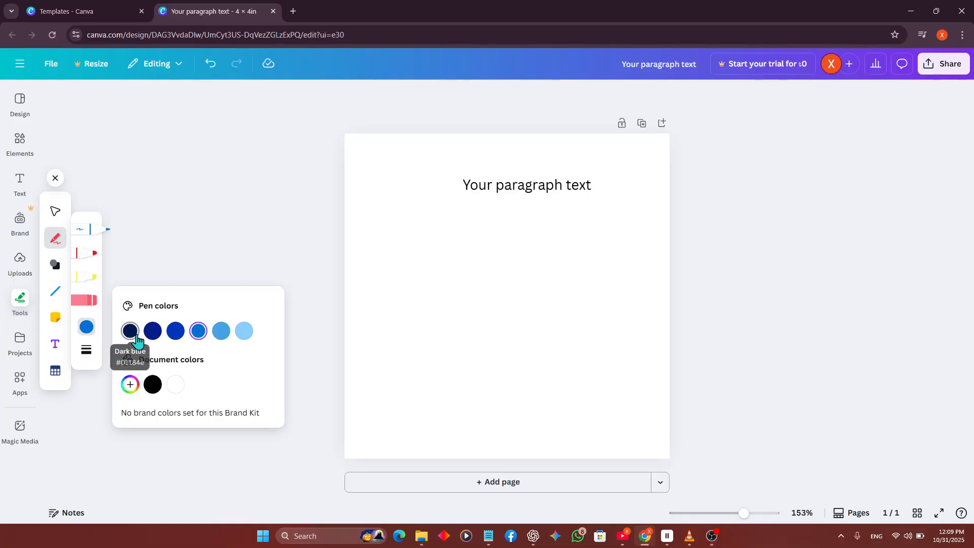
click(131, 385)
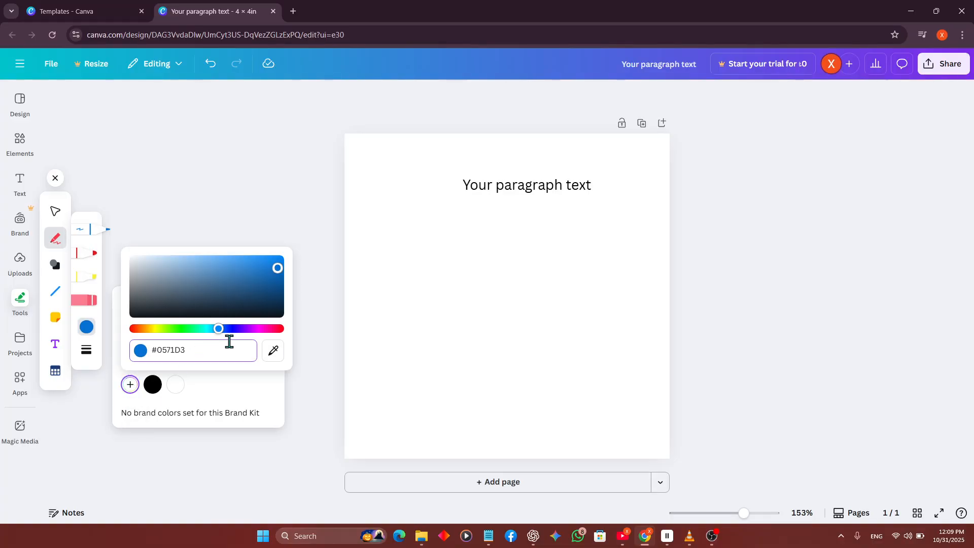
drag(223, 337, 329, 337)
click(303, 371)
Draw overlapping dark red pen loops below the paragraph text and a large X in the lower-right part of the page.
mouse_move(485, 282)
mouse_down()
mouse_move(486, 251)
mouse_move(489, 316)
mouse_move(414, 328)
mouse_move(515, 326)
mouse_move(390, 275)
mouse_move(565, 320)
mouse_move(537, 324)
mouse_move(600, 291)
mouse_move(527, 294)
mouse_move(484, 264)
mouse_up()
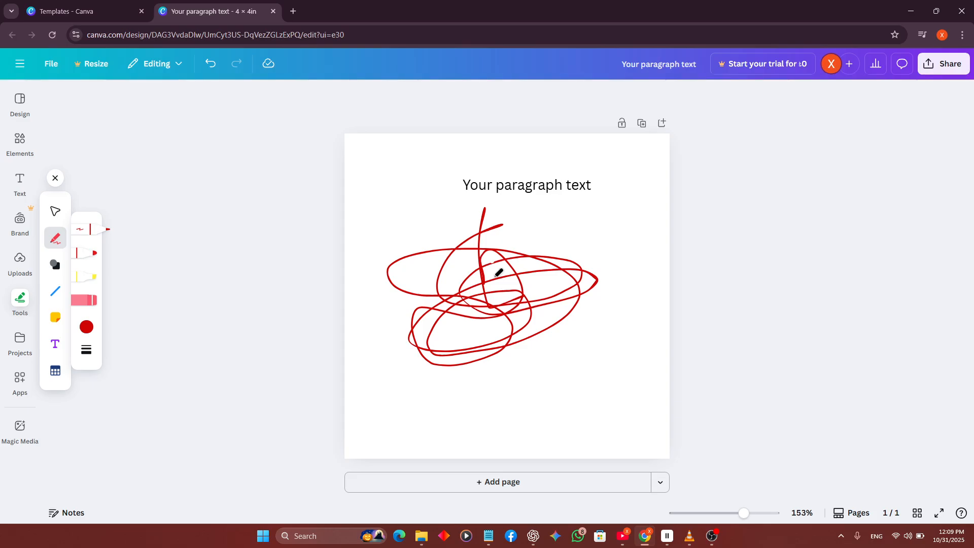
drag(521, 363, 584, 437)
drag(569, 382, 523, 458)
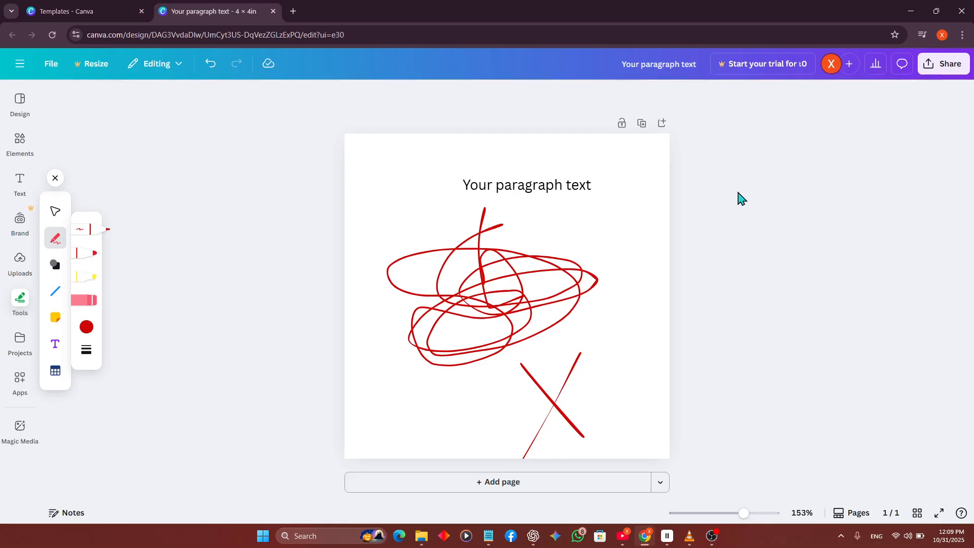